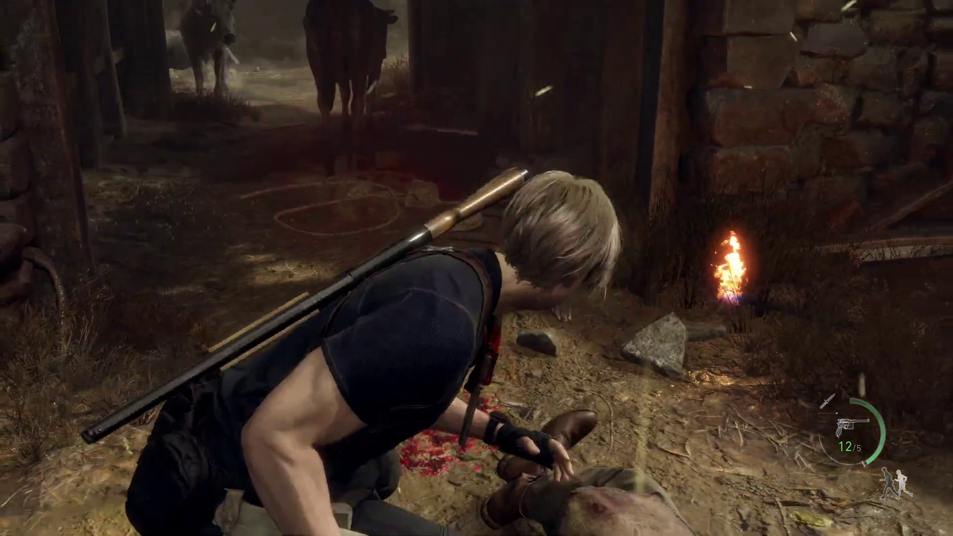
{"action": "key", "text": "f"}
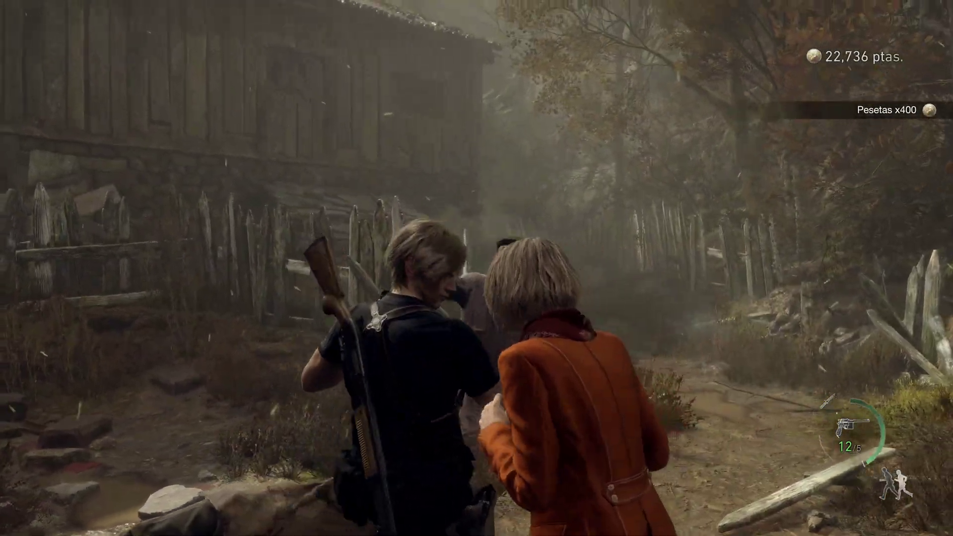
{"action": "left_click", "coordinate": [476, 268]}
{"action": "left_click", "coordinate": [476, 268]}
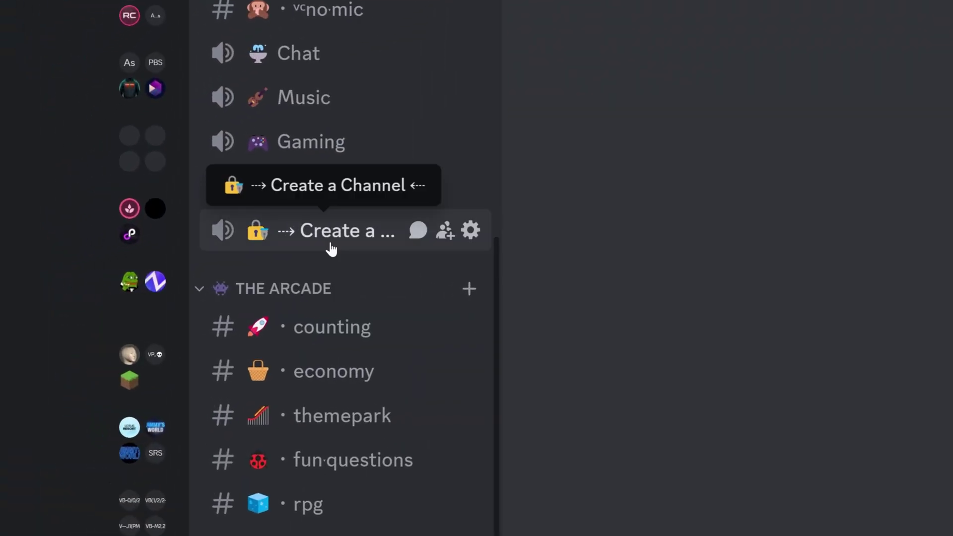
{"action": "left_click", "coordinate": [331, 232]}
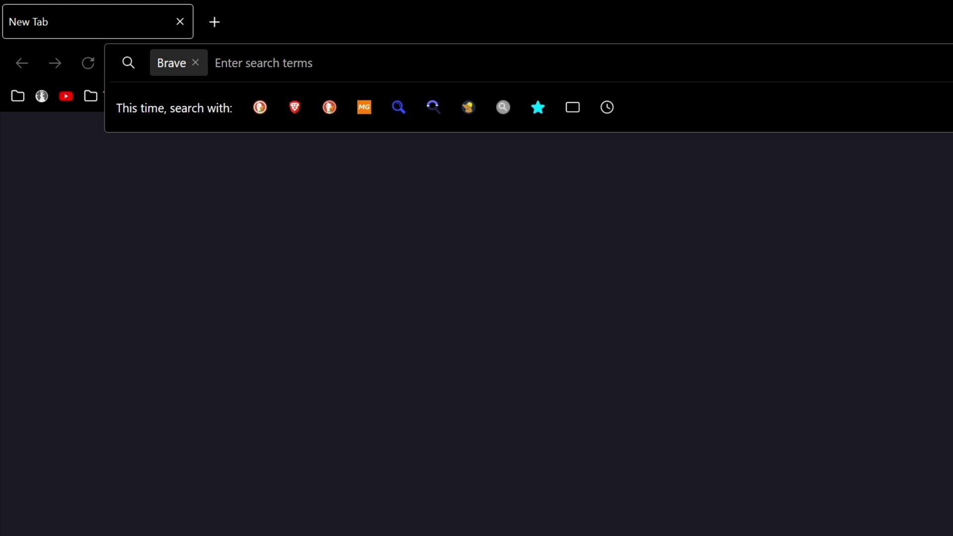
Search the web for "voicemaster" and open the official VoiceMaster website.
{"action": "type", "text": "voicemaster"}
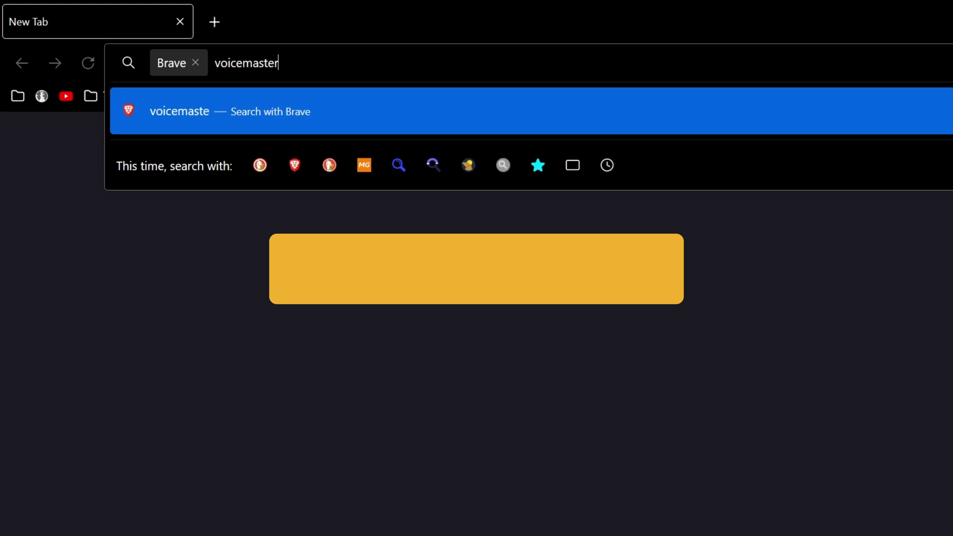
{"action": "key", "text": "Return"}
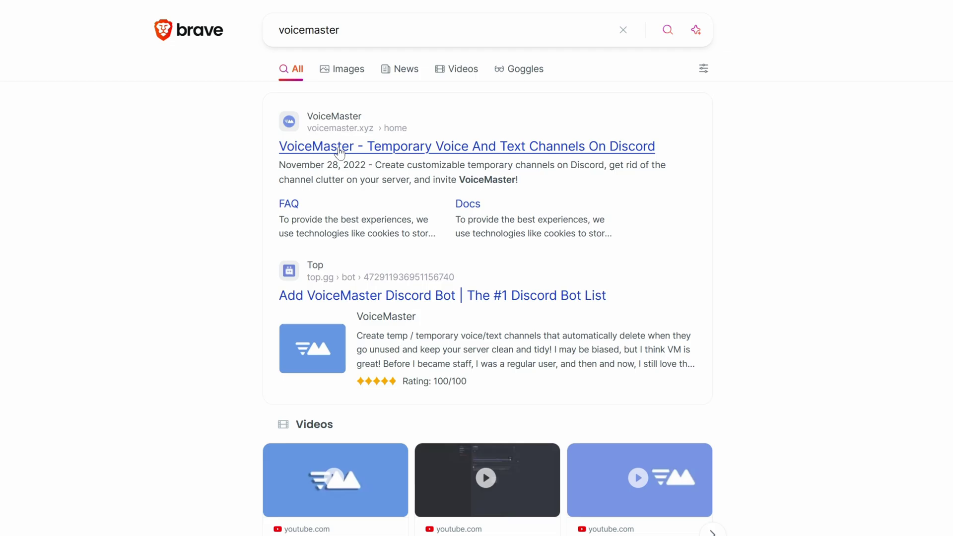
{"action": "left_click", "coordinate": [379, 130]}
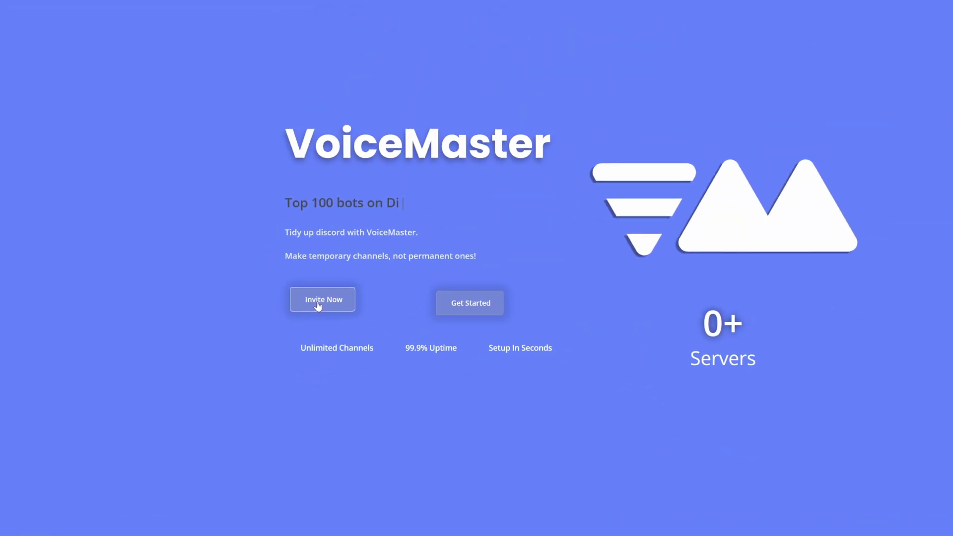
Invite the VoiceMaster bot, select the Mistral® server as its destination, and continue the authorization.
{"action": "left_click", "coordinate": [387, 259]}
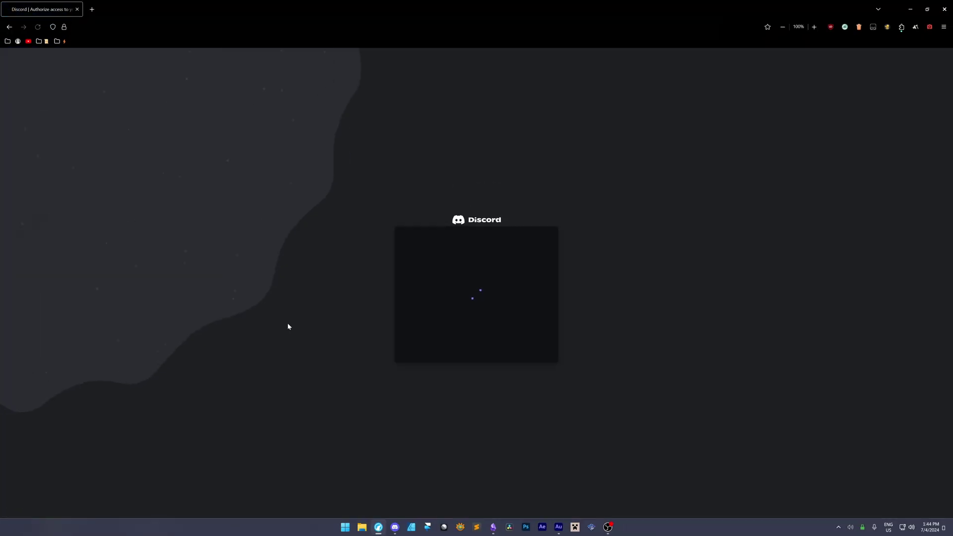
{"action": "left_click", "coordinate": [464, 364]}
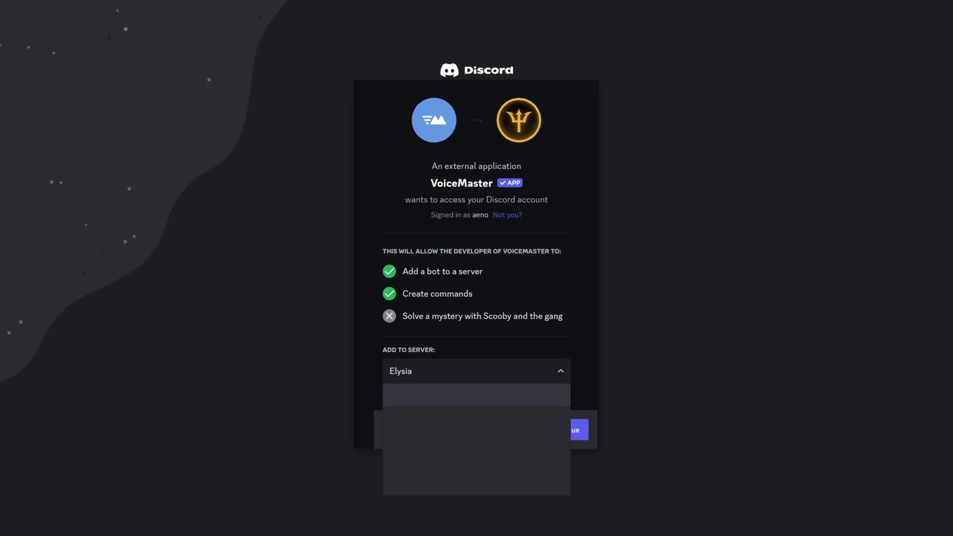
{"action": "left_click", "coordinate": [439, 400]}
{"action": "left_click", "coordinate": [558, 433]}
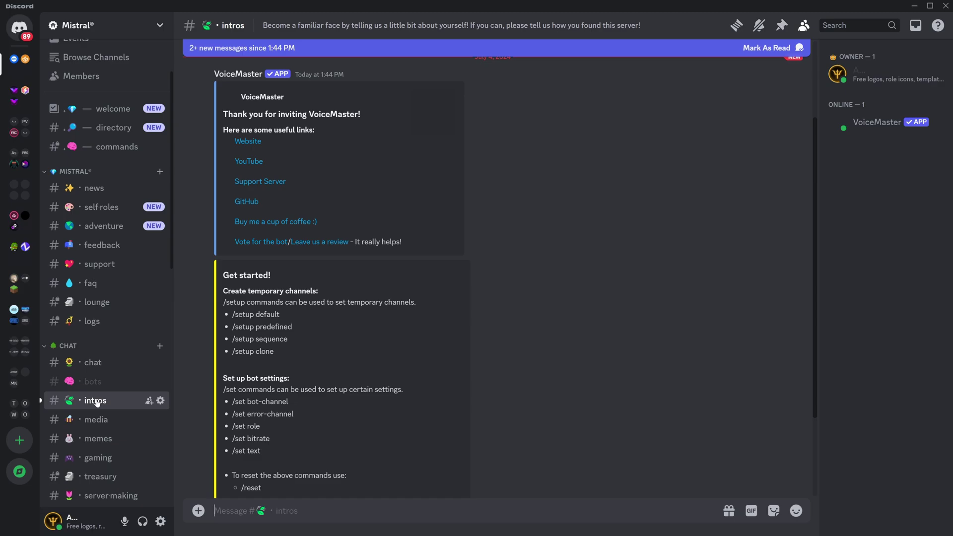
Delete VoiceMaster's "Get started!" message from the intros channel.
{"action": "scroll", "coordinate": [362, 281], "scroll_direction": "down", "scroll_amount": 3}
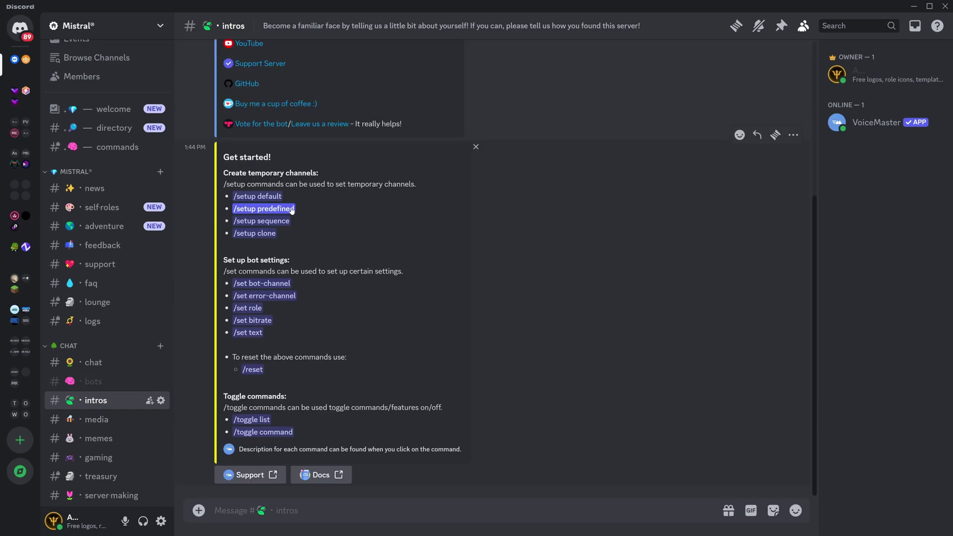
{"action": "right_click", "coordinate": [420, 308]}
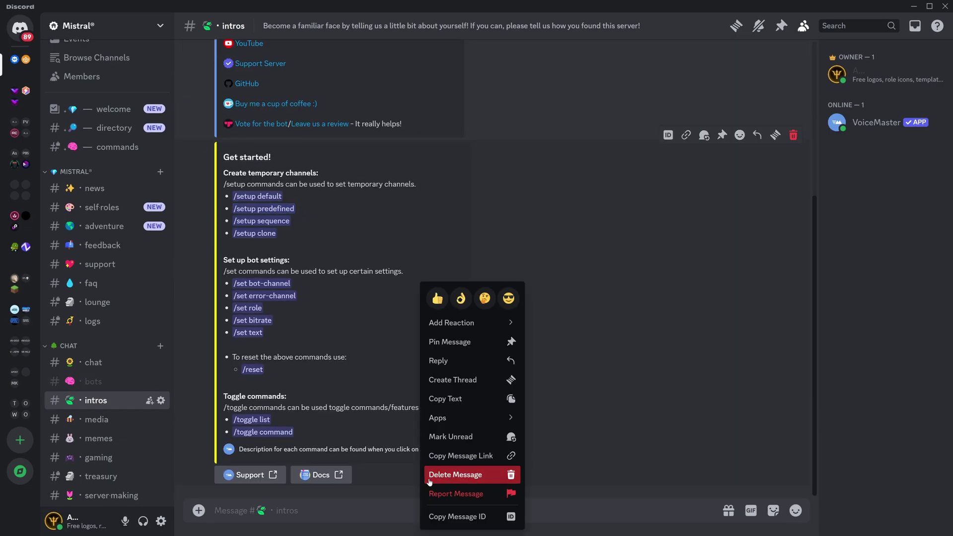
{"action": "left_click", "coordinate": [447, 473], "text": "shift"}
Add the VoiceMaster bot as a member in the commands channel's advanced permissions.
{"action": "left_click", "coordinate": [117, 147]}
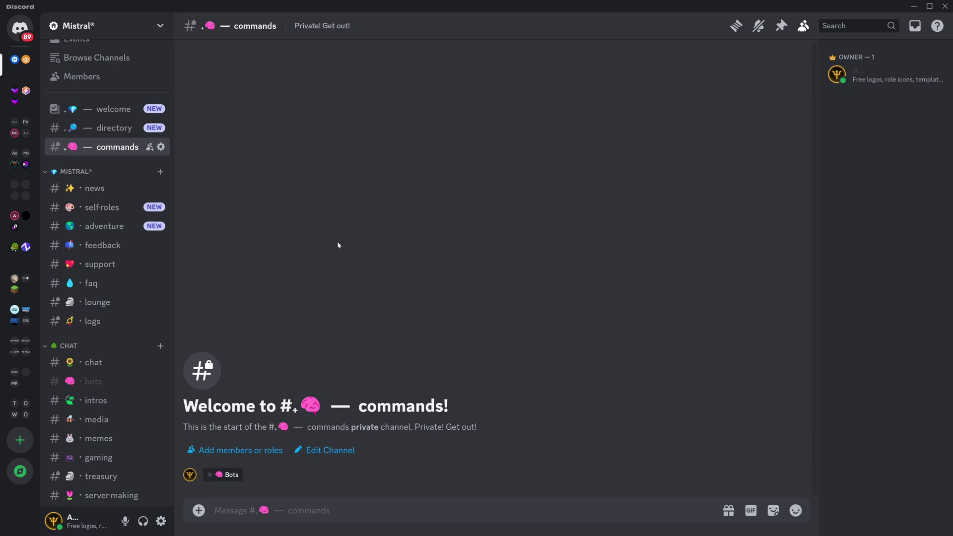
{"action": "left_click", "coordinate": [161, 147]}
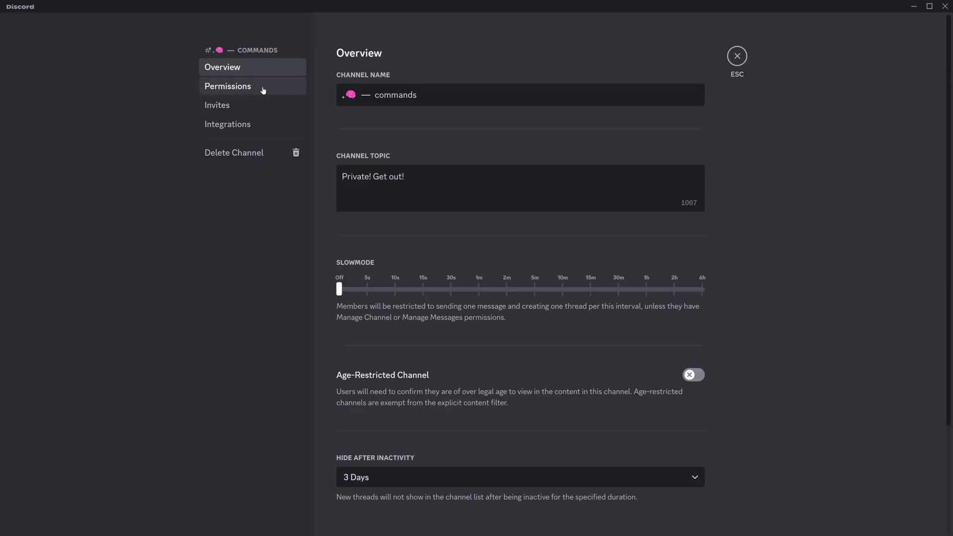
{"action": "left_click", "coordinate": [228, 87]}
{"action": "left_click", "coordinate": [441, 353]}
{"action": "type", "text": "voice"}
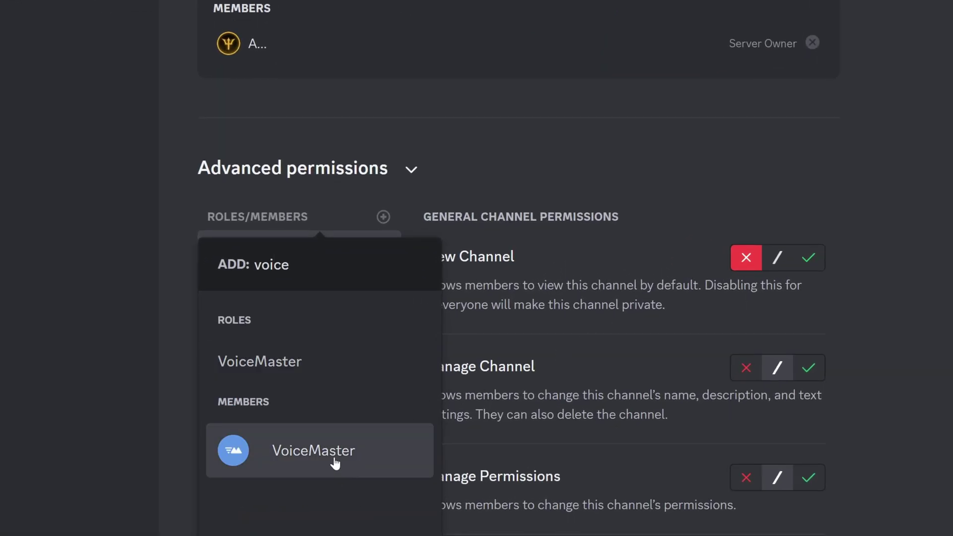
{"action": "left_click", "coordinate": [389, 459]}
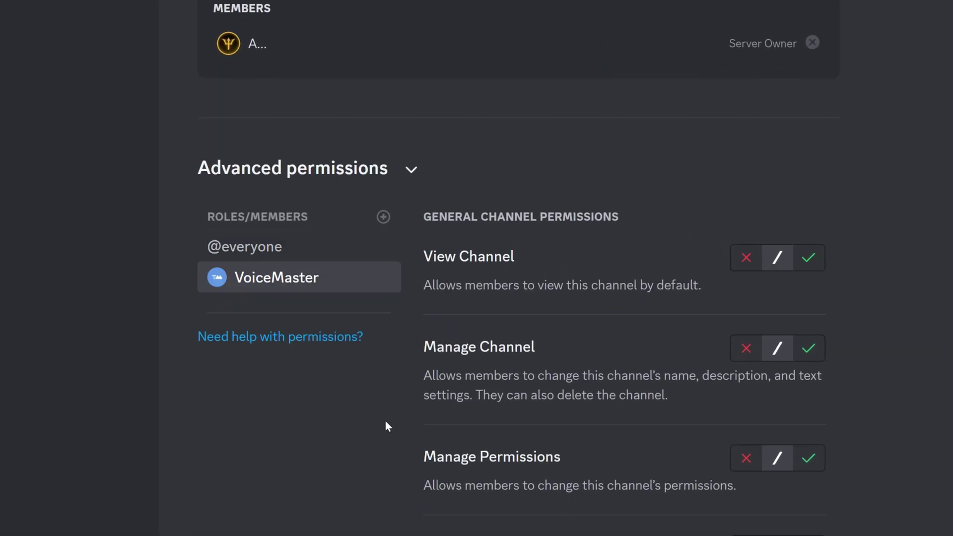
Allow View Channel for VoiceMaster in the commands channel, save the changes and leave the channel settings.
{"action": "left_click", "coordinate": [800, 263]}
{"action": "left_click", "coordinate": [794, 492]}
{"action": "key", "text": "Escape"}
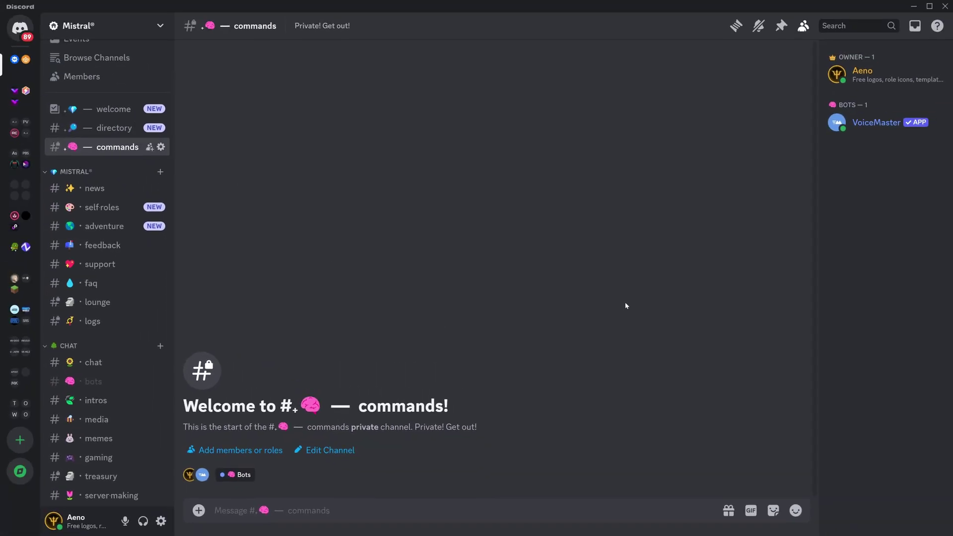
Run VoiceMaster's /setup default command in the commands channel with the editable option set to True.
{"action": "left_click", "coordinate": [198, 510]}
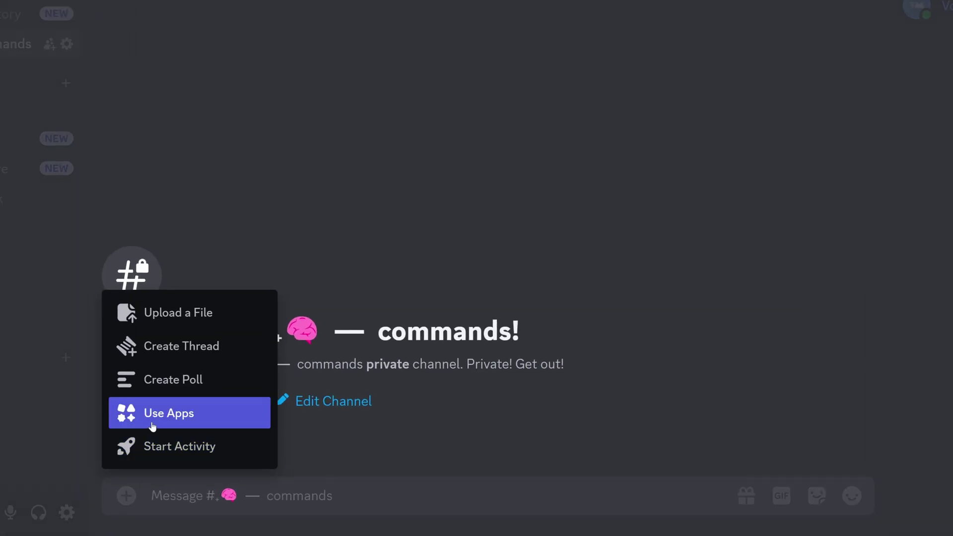
{"action": "left_click", "coordinate": [152, 426]}
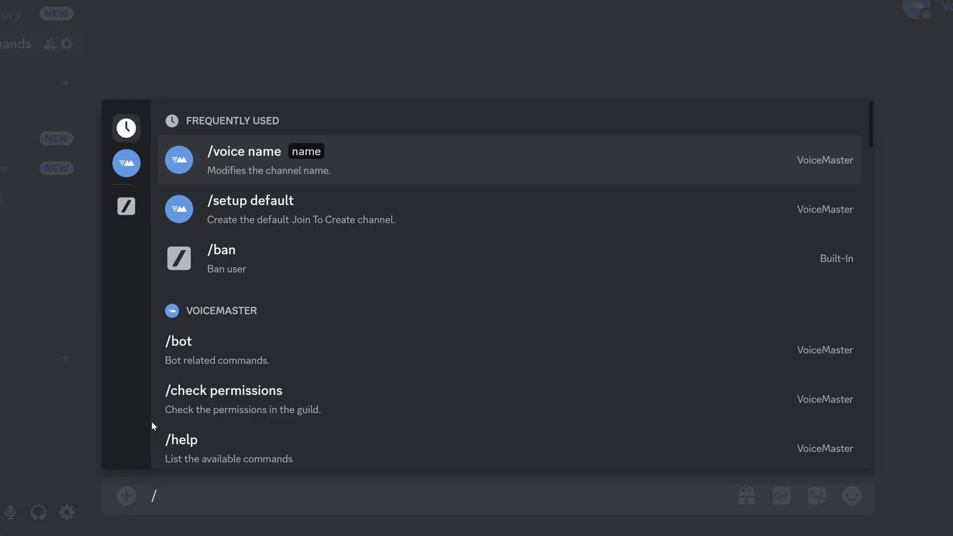
{"action": "type", "text": "se"}
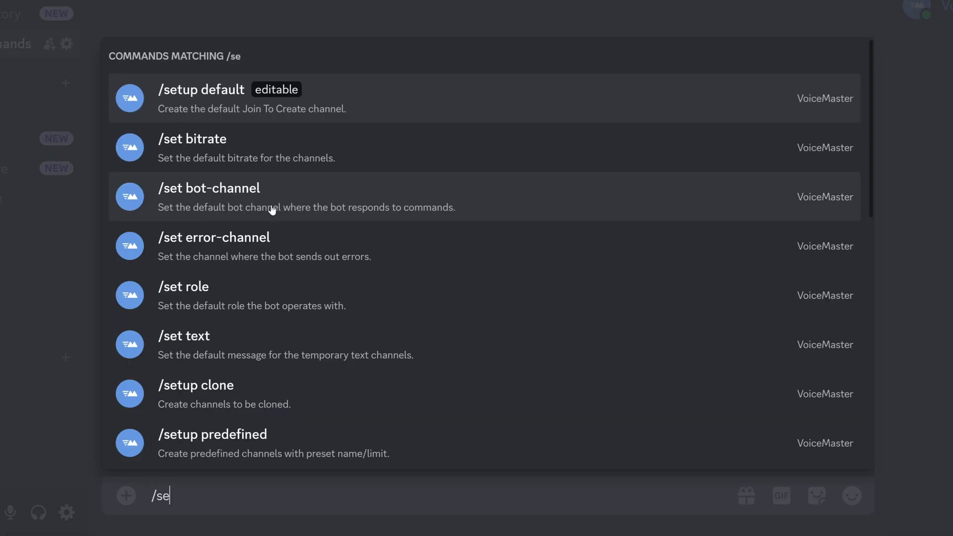
{"action": "type", "text": "tup defaul"}
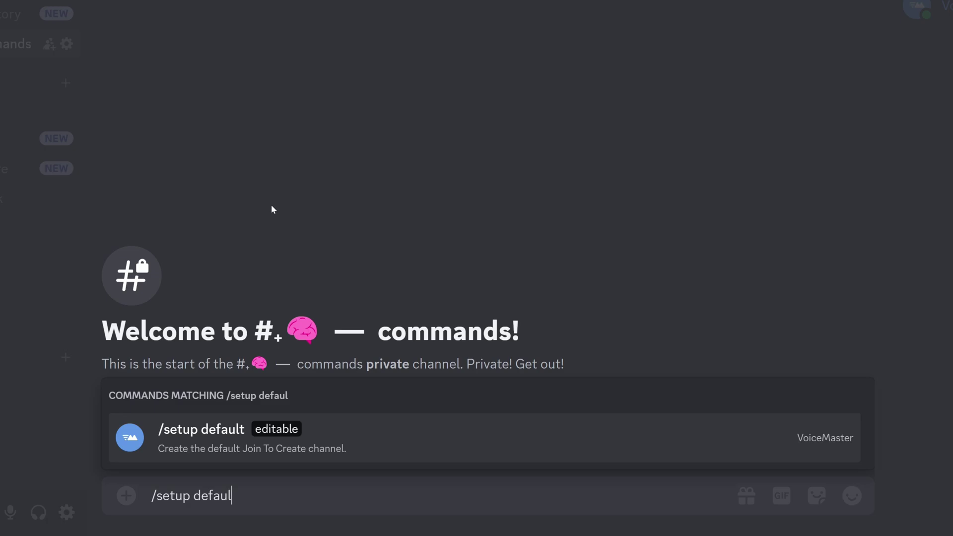
{"action": "type", "text": "t"}
{"action": "key", "text": "Tab"}
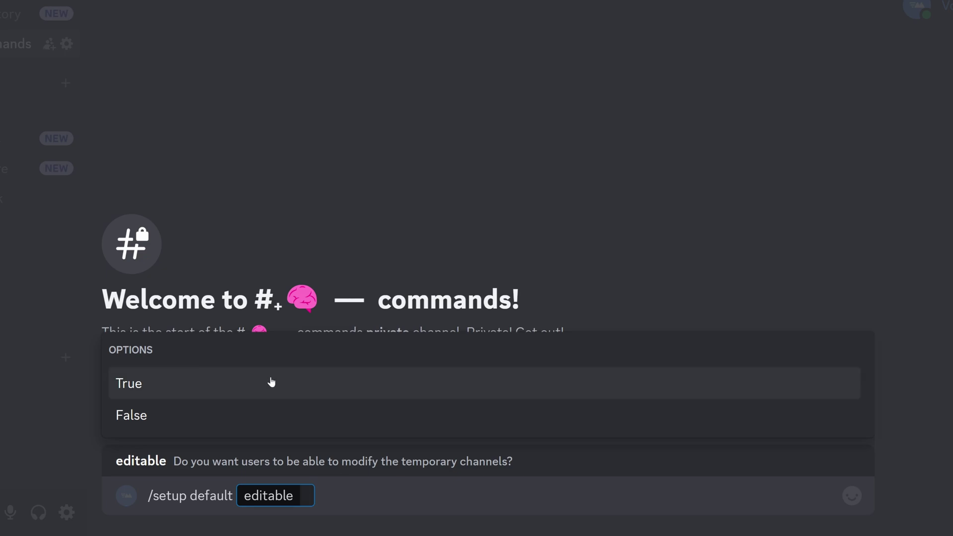
{"action": "left_click", "coordinate": [317, 385]}
{"action": "key", "text": "Return"}
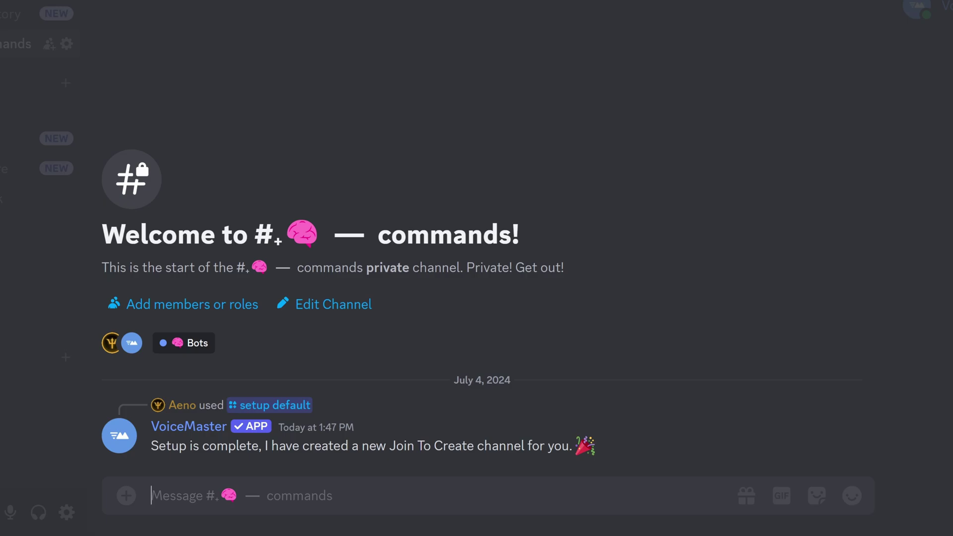
Delete the Voice Channels category that contains the Join To Create channel, keeping the channel itself.
{"action": "scroll", "coordinate": [134, 277], "scroll_direction": "down", "scroll_amount": 12}
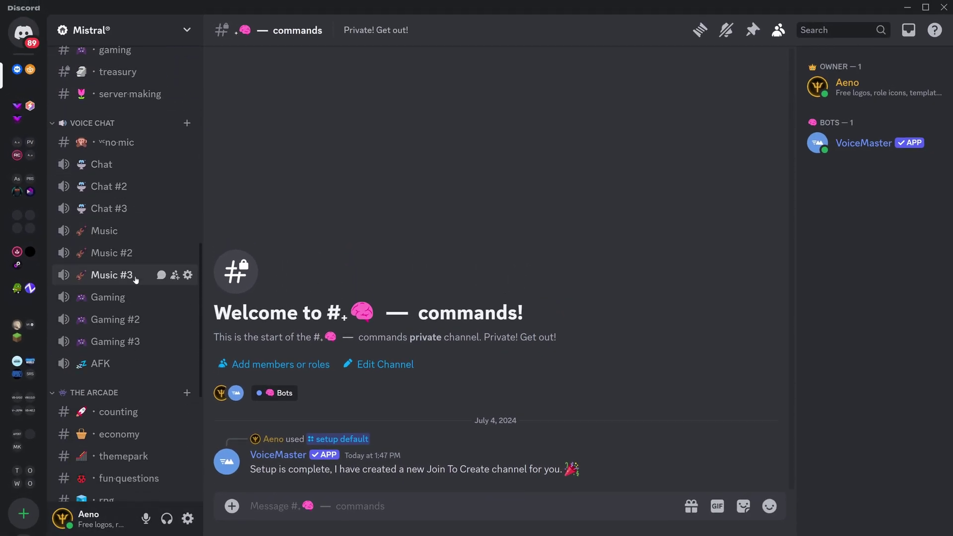
{"action": "scroll", "coordinate": [135, 280], "scroll_direction": "down", "scroll_amount": 6}
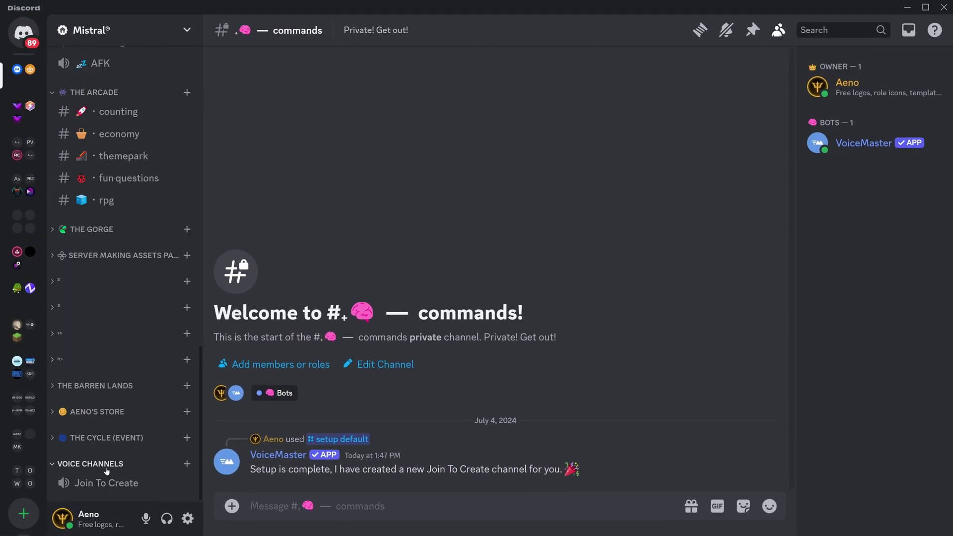
{"action": "right_click", "coordinate": [106, 471]}
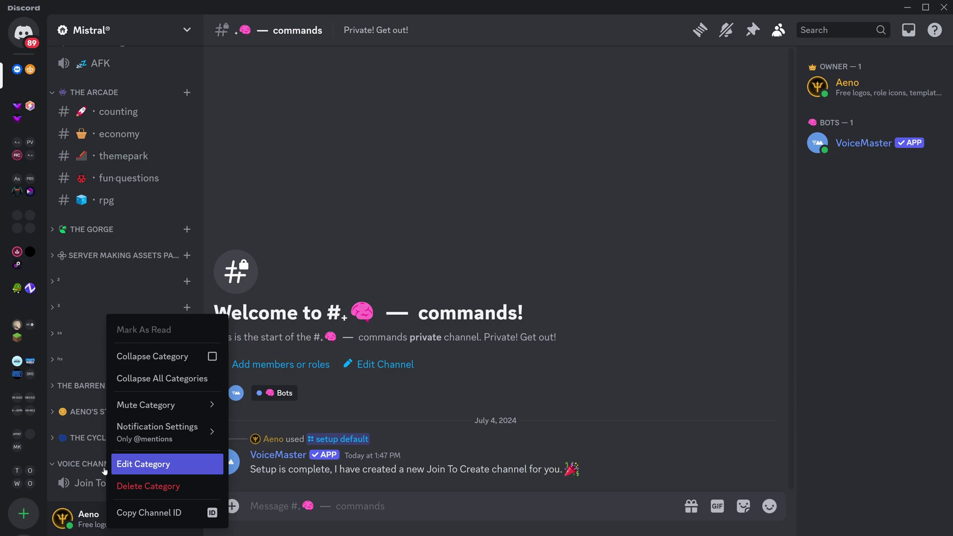
{"action": "left_click", "coordinate": [155, 486]}
{"action": "left_click", "coordinate": [554, 312]}
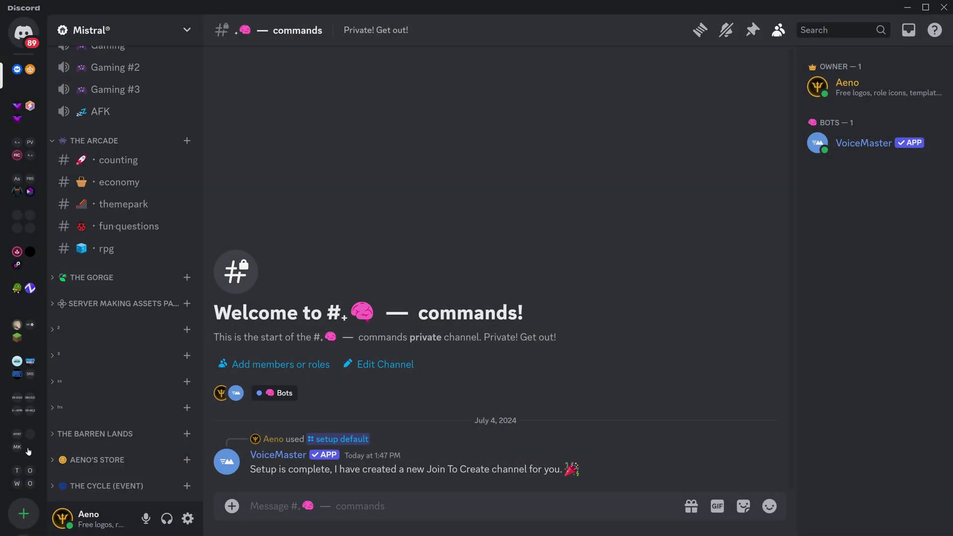
Move the Join To Create channel into the Voice Chat category between Gaming #3 and AFK, keeping its current permissions.
{"action": "scroll", "coordinate": [120, 247], "scroll_direction": "up", "scroll_amount": 10}
{"action": "scroll", "coordinate": [121, 247], "scroll_direction": "up", "scroll_amount": 5}
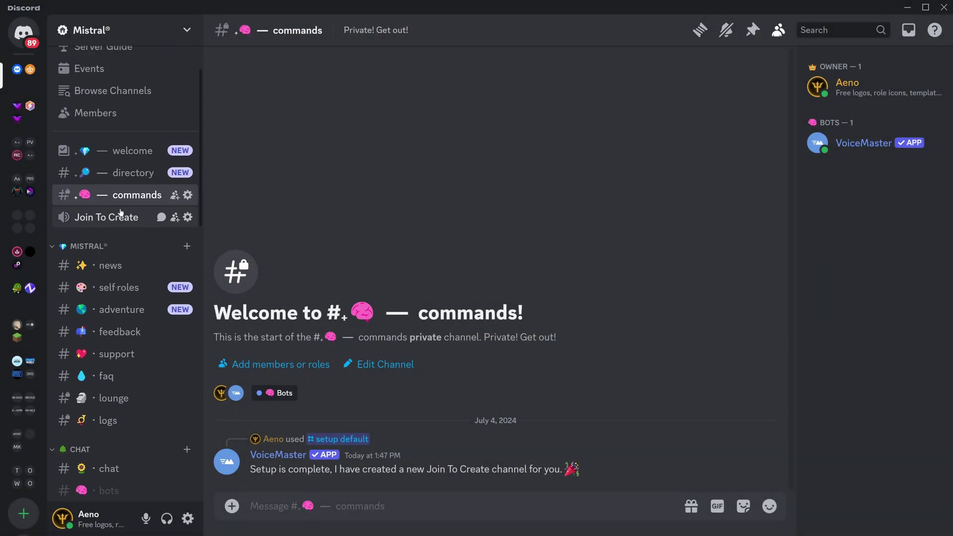
{"action": "left_click_drag", "start_coordinate": [117, 220], "coordinate": [115, 499]}
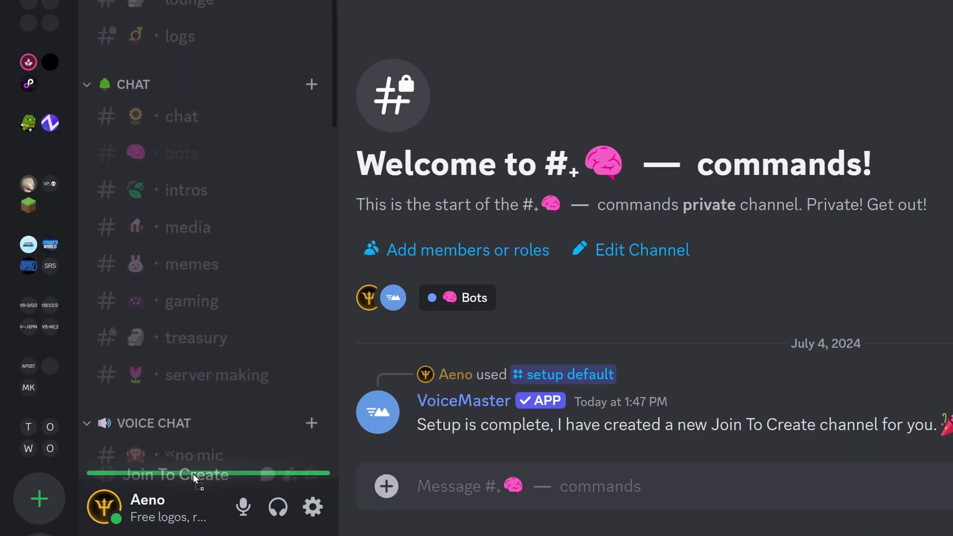
{"action": "left_click_drag", "start_coordinate": [193, 474], "coordinate": [193, 474]}
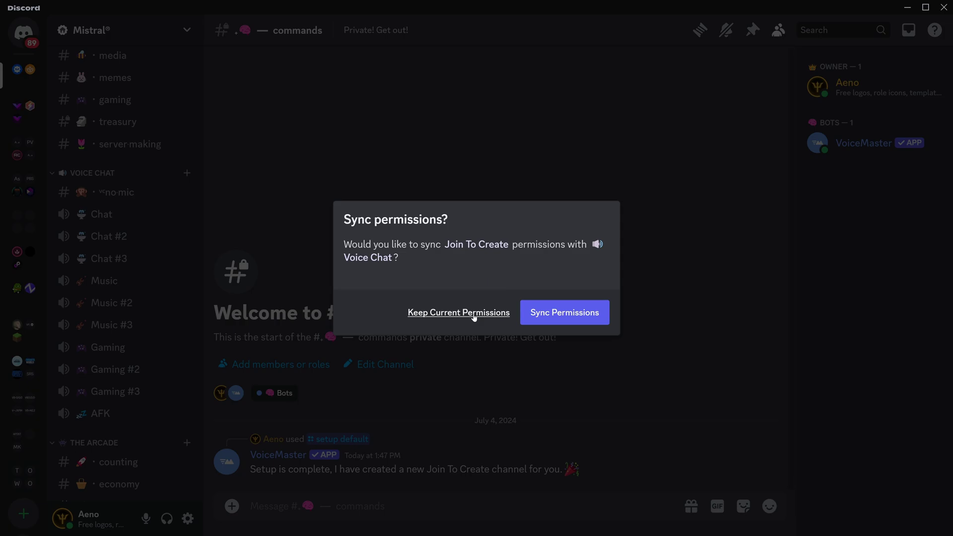
{"action": "left_click", "coordinate": [471, 312]}
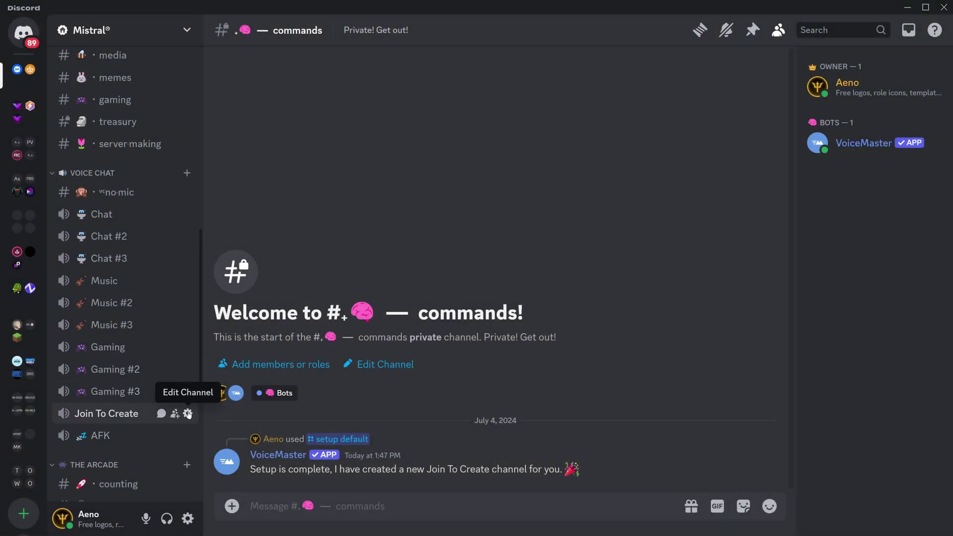
Review VoiceMaster's permissions on the Join To Create channel, and rename the channel to "🔐 ⇢ Create a Channel ⇠".
{"action": "left_click", "coordinate": [187, 413]}
{"action": "left_click", "coordinate": [263, 105]}
{"action": "scroll", "coordinate": [639, 296], "scroll_direction": "down", "scroll_amount": 2}
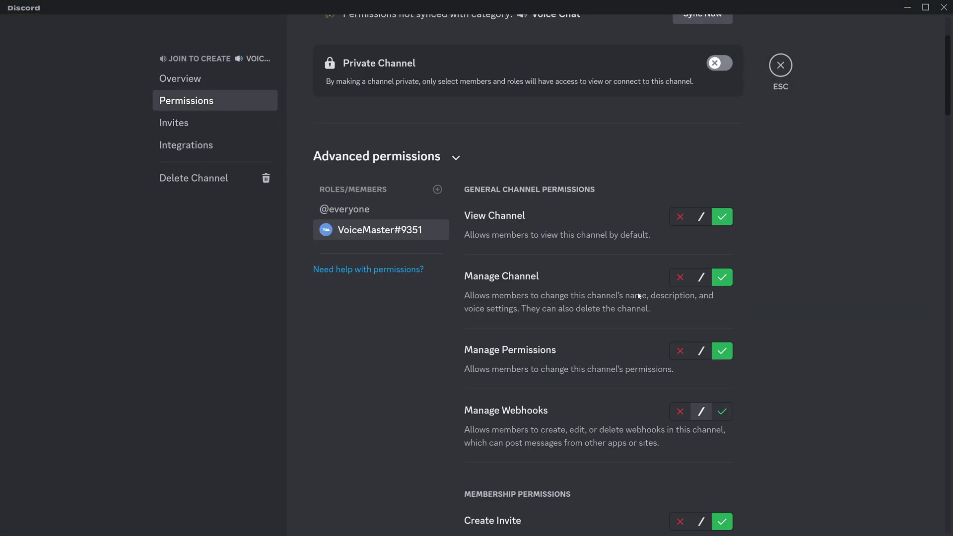
{"action": "key", "text": "Escape"}
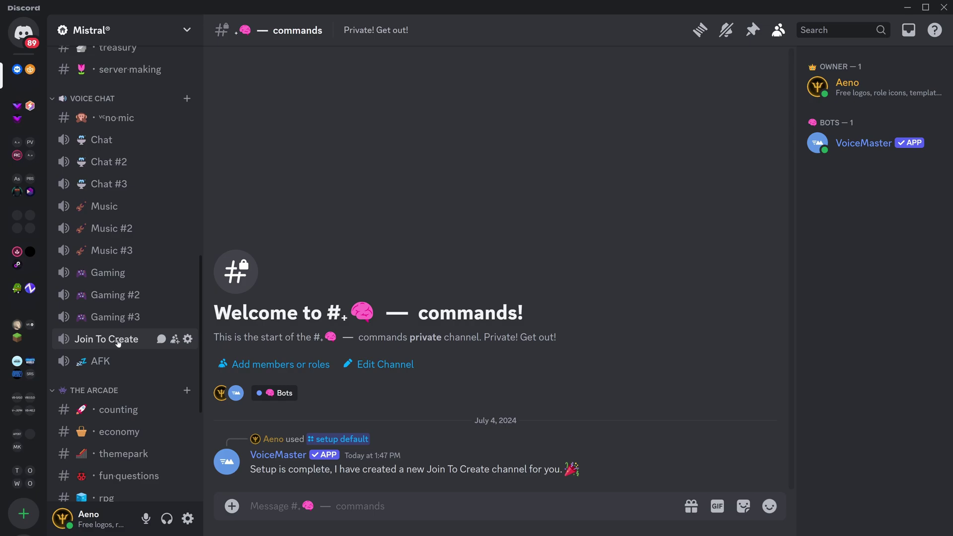
{"action": "left_click", "coordinate": [188, 340]}
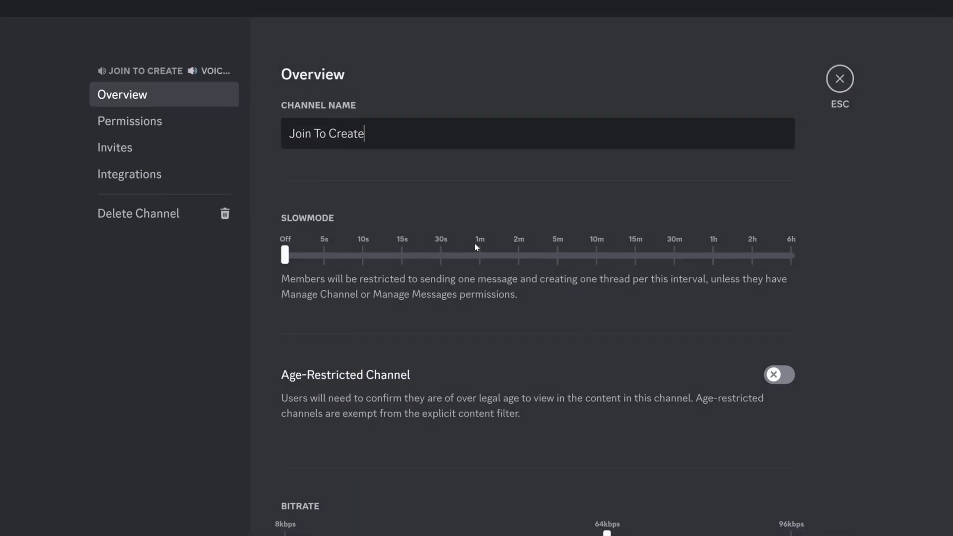
{"action": "key", "text": "ctrl+a"}
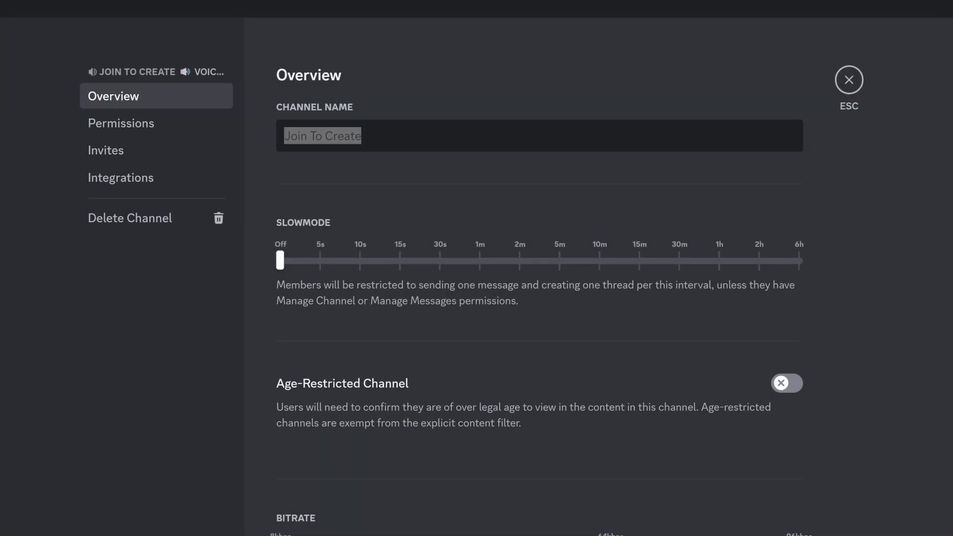
{"action": "type", "text": "🔐 ⇢ Create a Channel ⇠"}
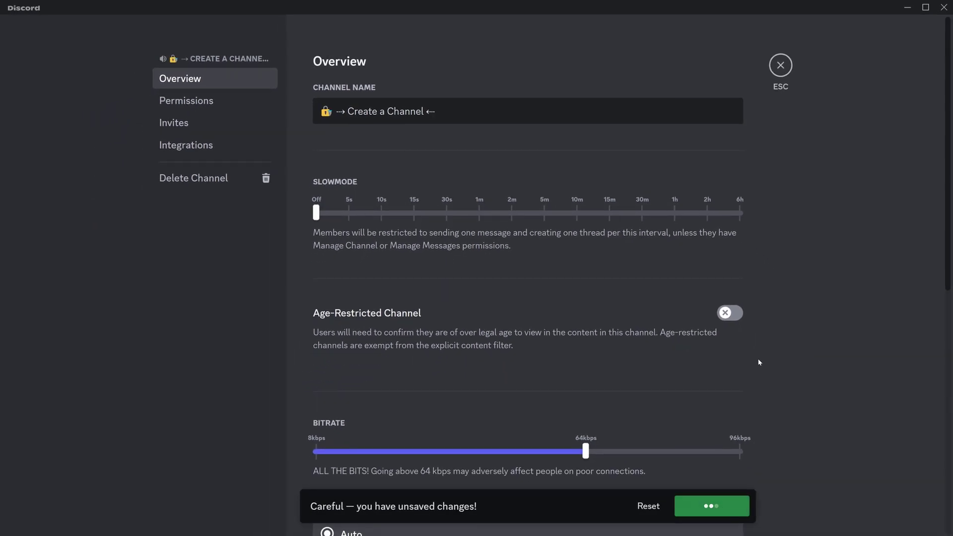
Test the Create a Channel voice channel by joining it, and disconnect from the resulting temporary channel.
{"action": "left_click", "coordinate": [781, 65]}
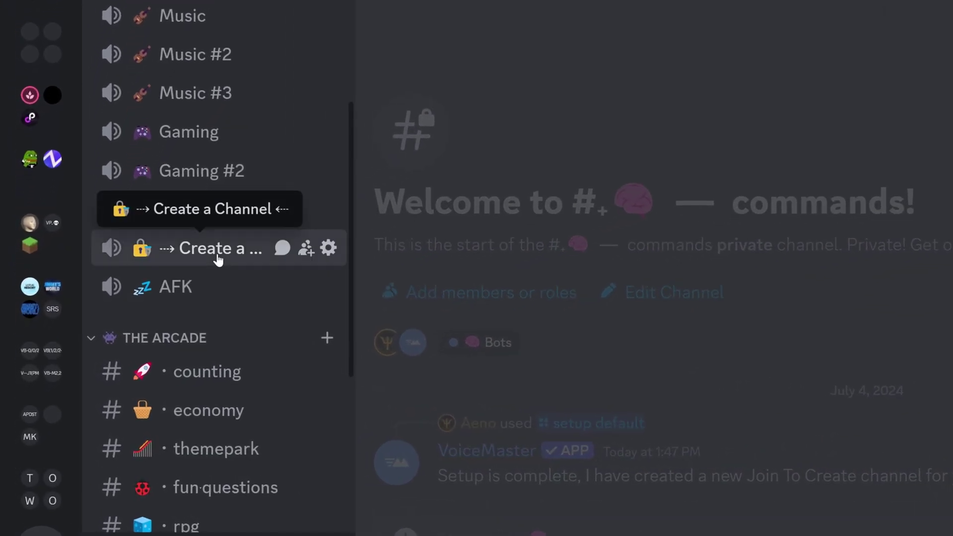
{"action": "left_click", "coordinate": [219, 256]}
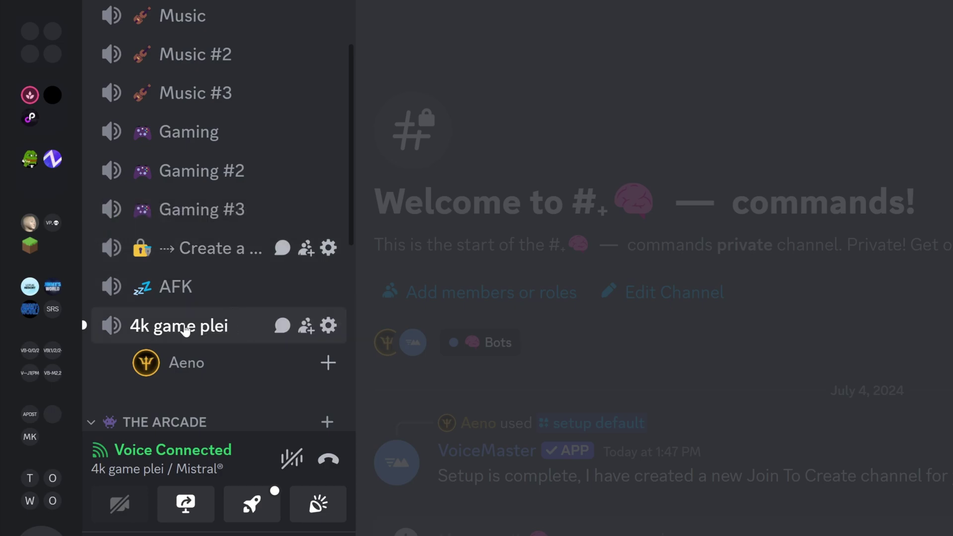
{"action": "scroll", "coordinate": [198, 298], "scroll_direction": "down", "scroll_amount": 2}
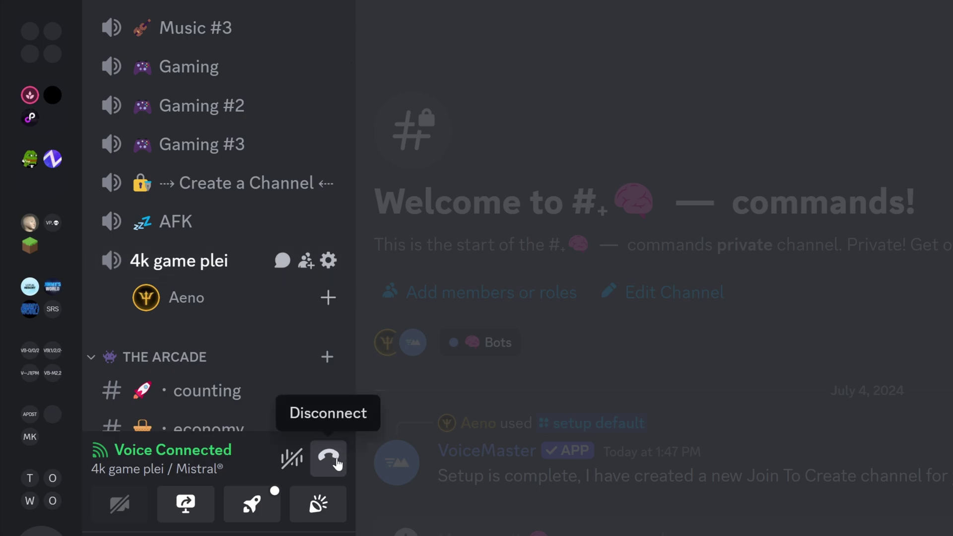
{"action": "left_click", "coordinate": [328, 459]}
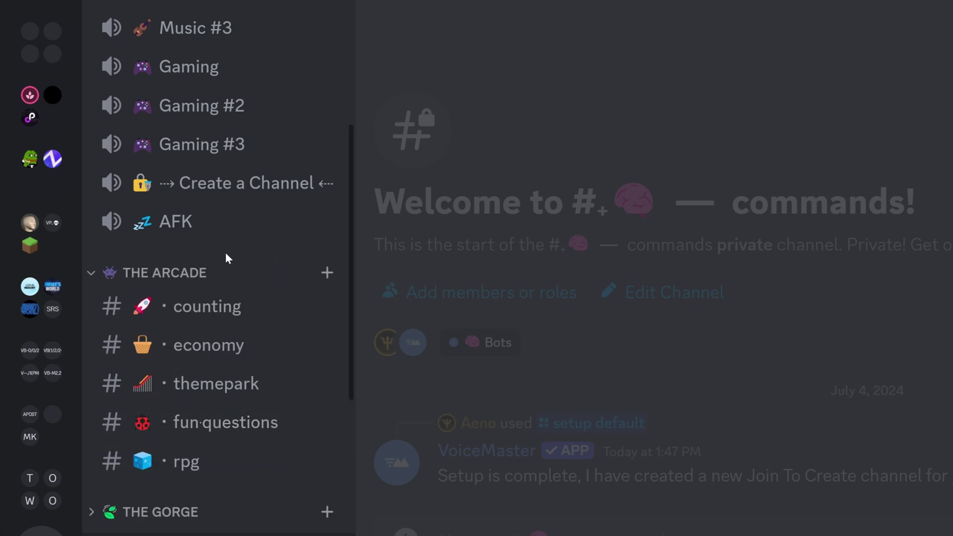
{"action": "scroll", "coordinate": [248, 195], "scroll_direction": "up", "scroll_amount": 2}
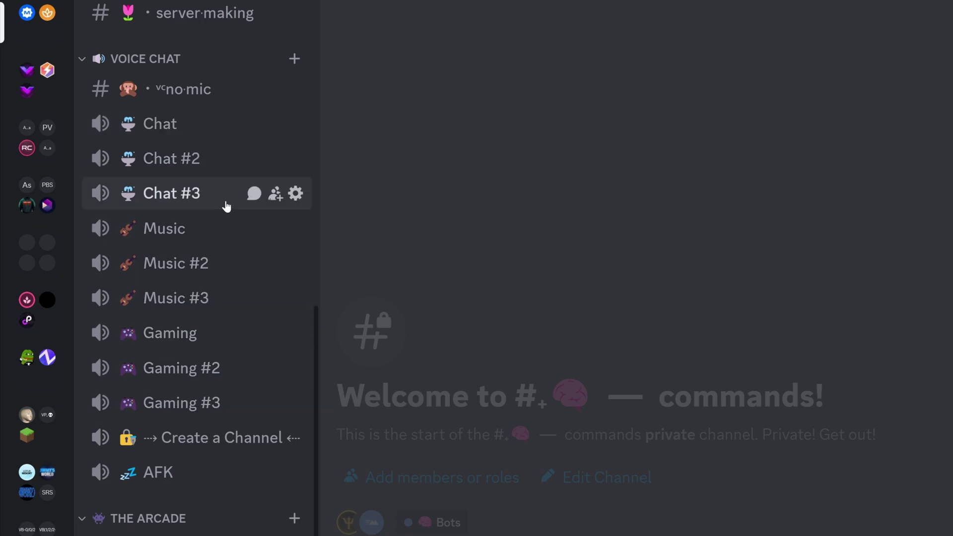
{"action": "left_click_drag", "start_coordinate": [204, 436], "coordinate": [207, 405]}
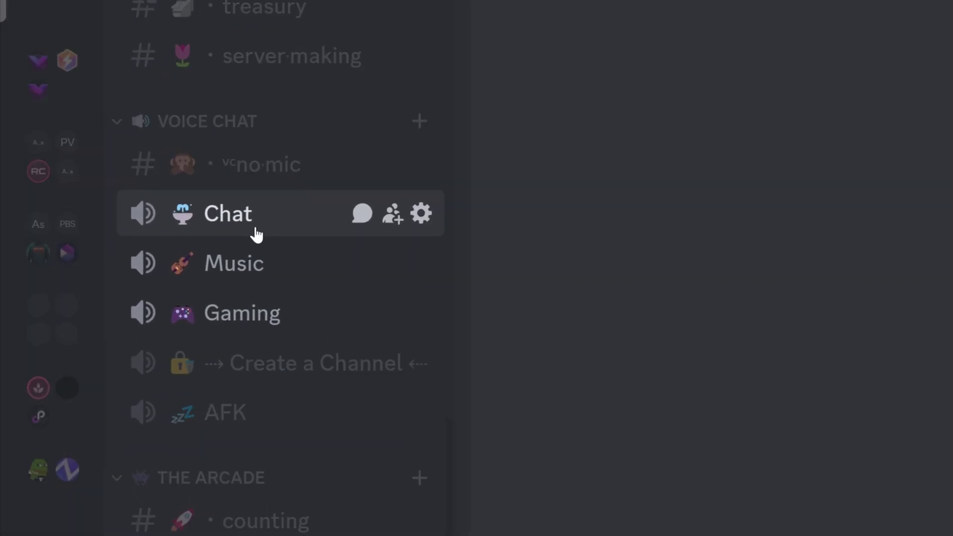
Open the server's private commands channel and bring up the list of VoiceMaster's slash commands.
{"action": "scroll", "coordinate": [274, 396], "scroll_direction": "up", "scroll_amount": 6}
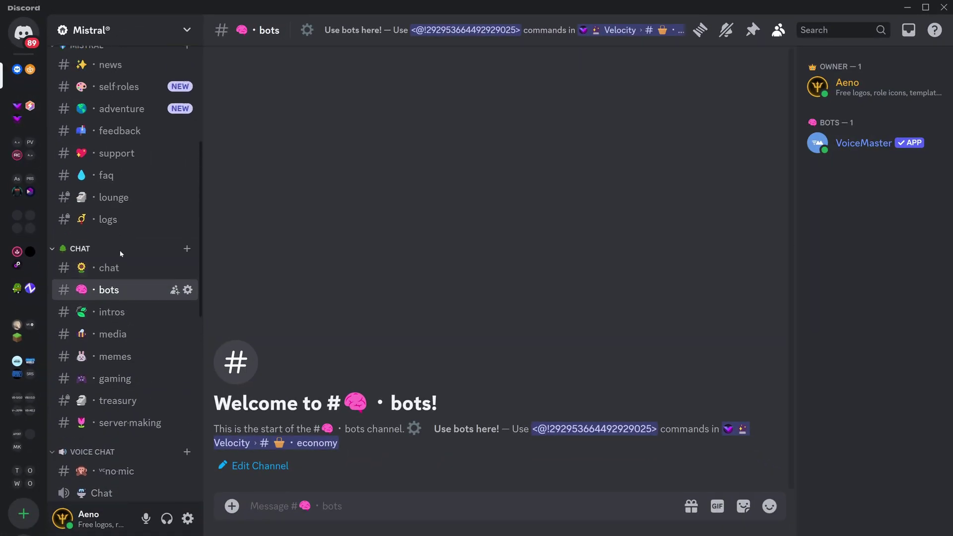
{"action": "scroll", "coordinate": [121, 254], "scroll_direction": "up", "scroll_amount": 5}
{"action": "left_click", "coordinate": [113, 145]}
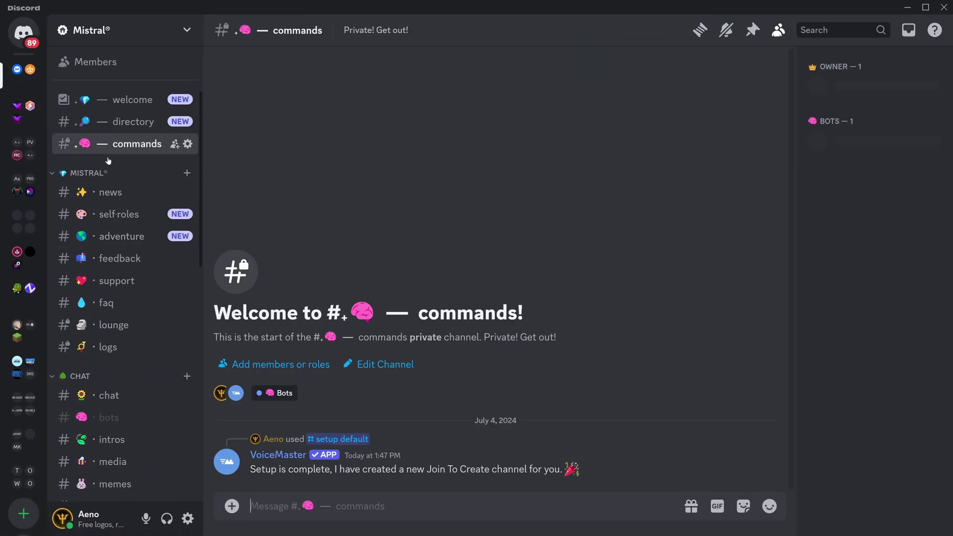
{"action": "scroll", "coordinate": [118, 204], "scroll_direction": "down", "scroll_amount": 10}
{"action": "type", "text": "/"}
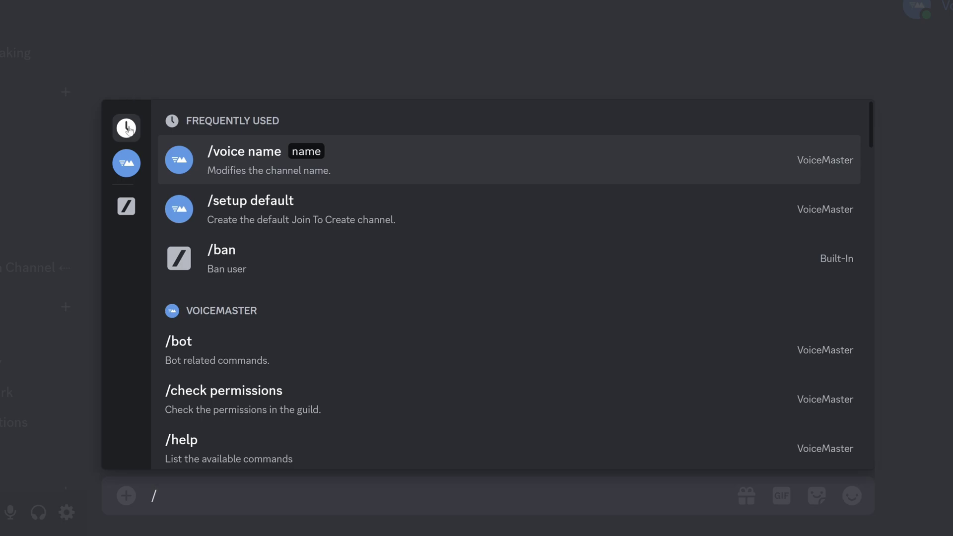
{"action": "left_click", "coordinate": [127, 164]}
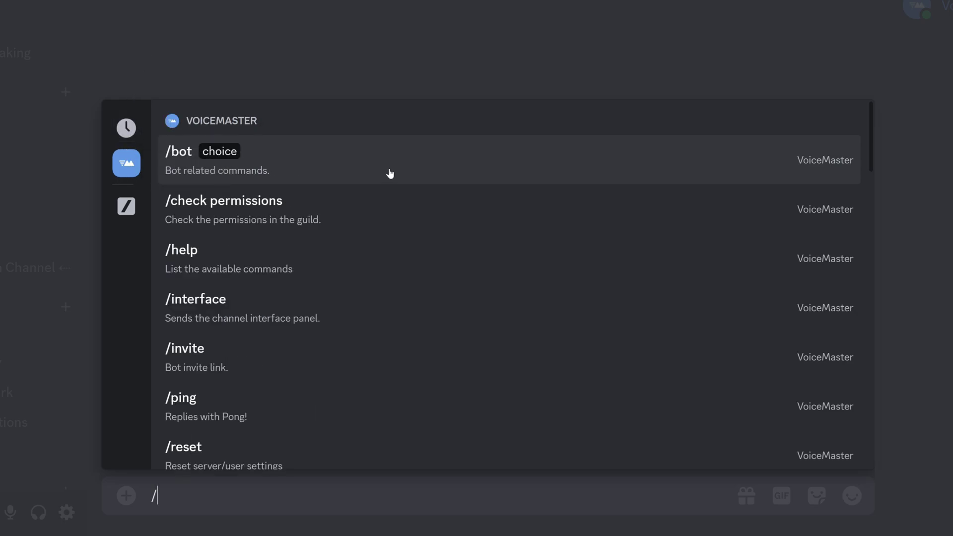
Examine VoiceMaster's slash commands, from the /set commands for server defaults to the /voice commands for controlling a temporary channel.
{"action": "scroll", "coordinate": [461, 176], "scroll_direction": "down", "scroll_amount": 15}
{"action": "scroll", "coordinate": [482, 287], "scroll_direction": "up", "scroll_amount": 12}
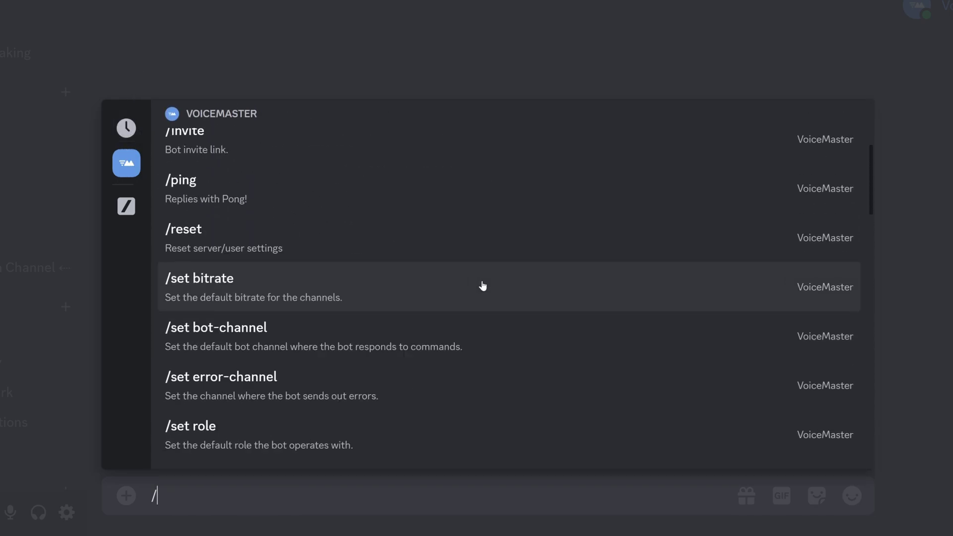
{"action": "scroll", "coordinate": [422, 273], "scroll_direction": "down", "scroll_amount": 1}
{"action": "scroll", "coordinate": [342, 253], "scroll_direction": "down", "scroll_amount": 1}
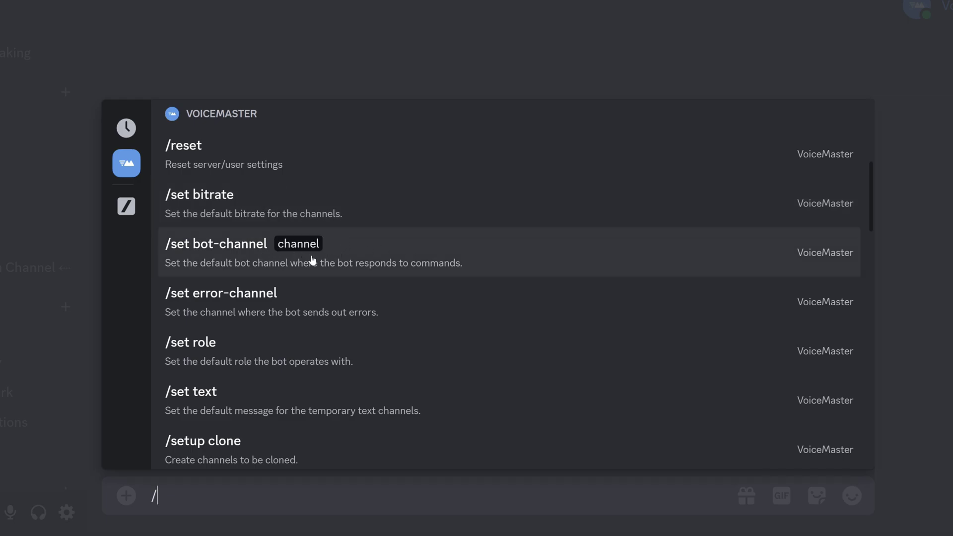
{"action": "scroll", "coordinate": [194, 283], "scroll_direction": "down", "scroll_amount": 10}
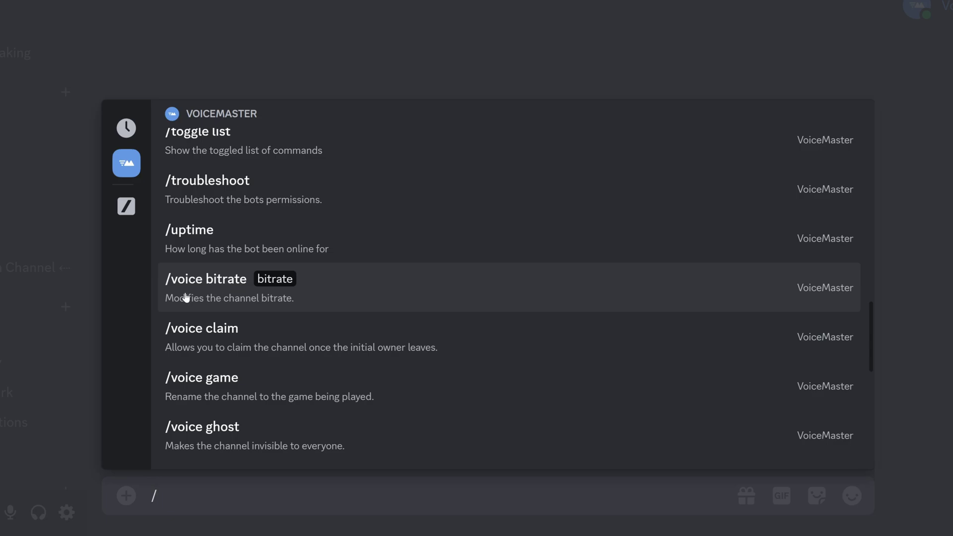
{"action": "scroll", "coordinate": [225, 297], "scroll_direction": "down", "scroll_amount": 1}
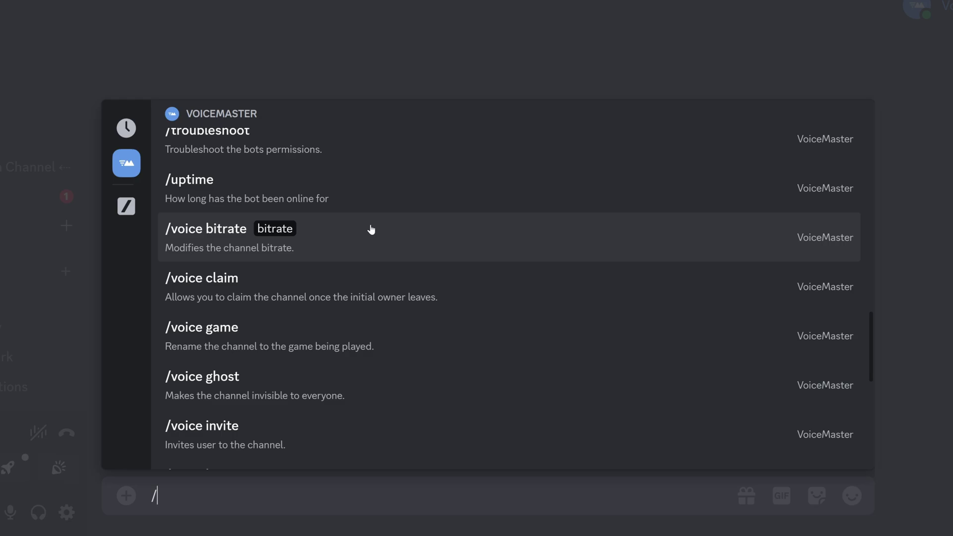
{"action": "scroll", "coordinate": [372, 229], "scroll_direction": "down", "scroll_amount": 3}
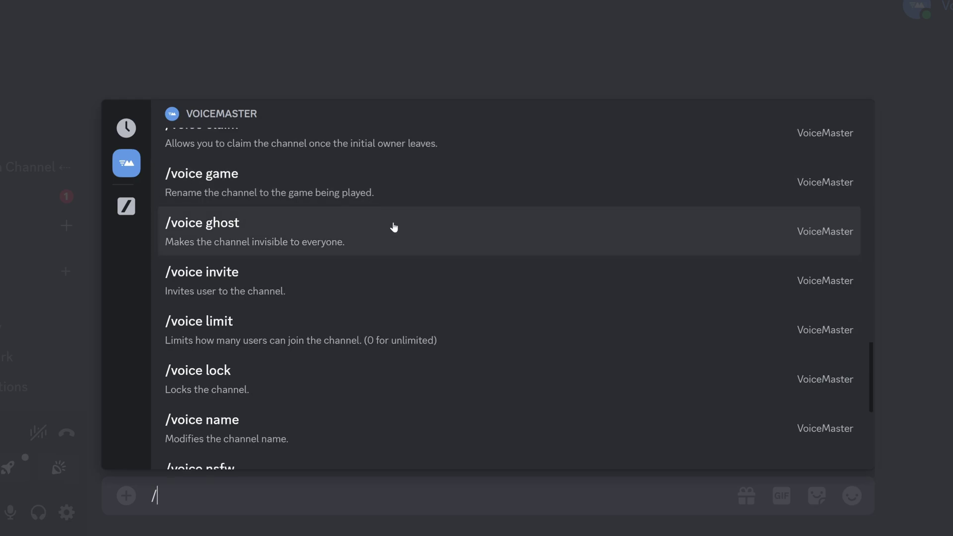
{"action": "scroll", "coordinate": [393, 225], "scroll_direction": "down", "scroll_amount": 2}
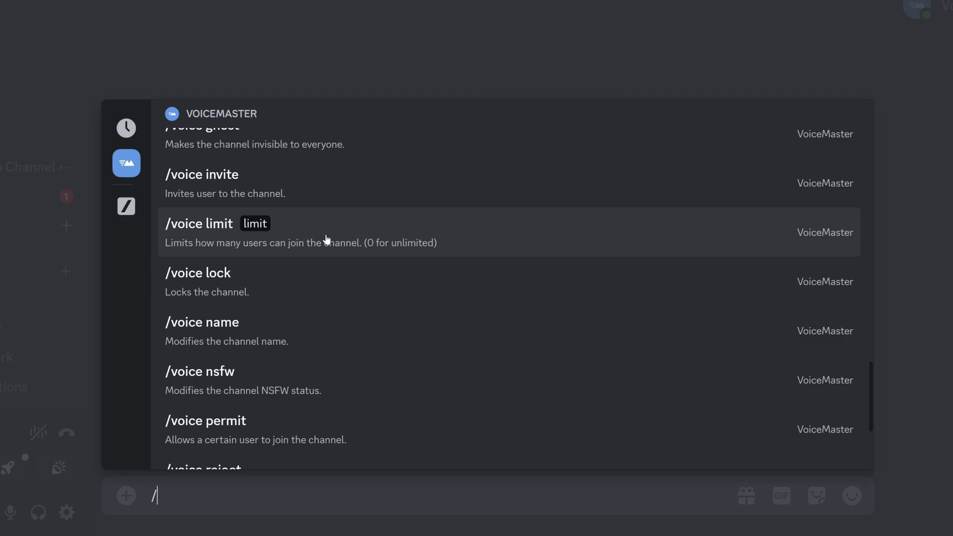
{"action": "scroll", "coordinate": [263, 379], "scroll_direction": "down", "scroll_amount": 2}
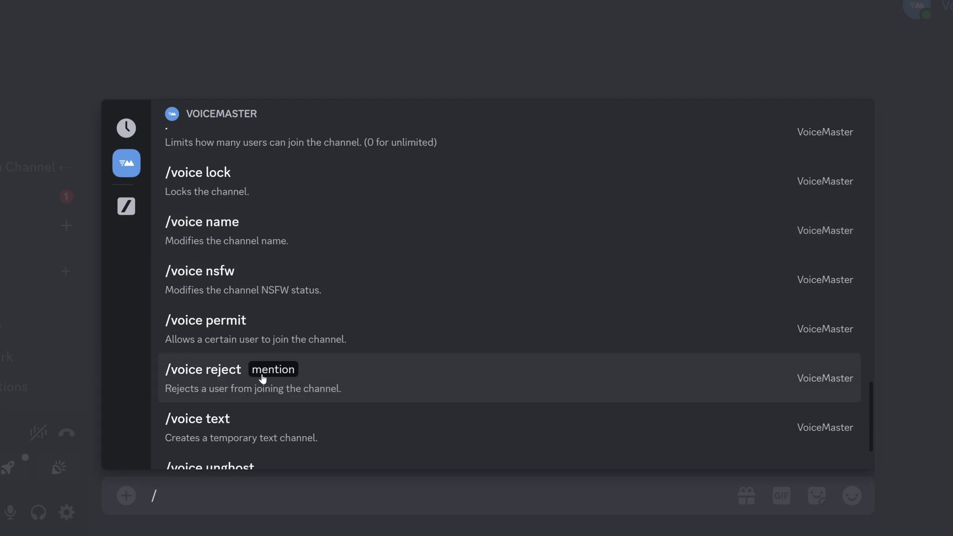
{"action": "scroll", "coordinate": [405, 379], "scroll_direction": "down", "scroll_amount": 1}
{"action": "scroll", "coordinate": [397, 363], "scroll_direction": "up", "scroll_amount": 4}
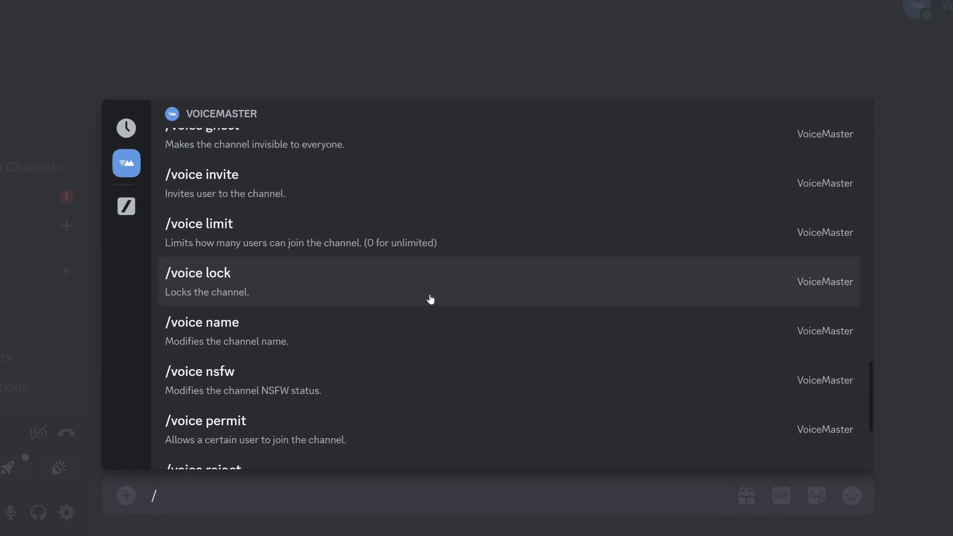
{"action": "scroll", "coordinate": [275, 336], "scroll_direction": "down", "scroll_amount": 1}
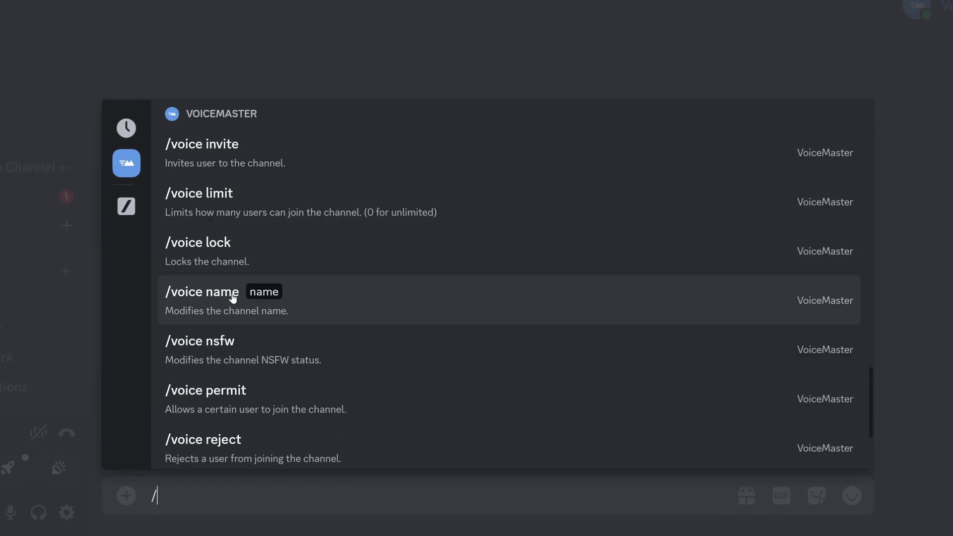
Run VoiceMaster's /voice name command in the commands channel with the name "Hanging Out".
{"action": "left_click", "coordinate": [292, 297]}
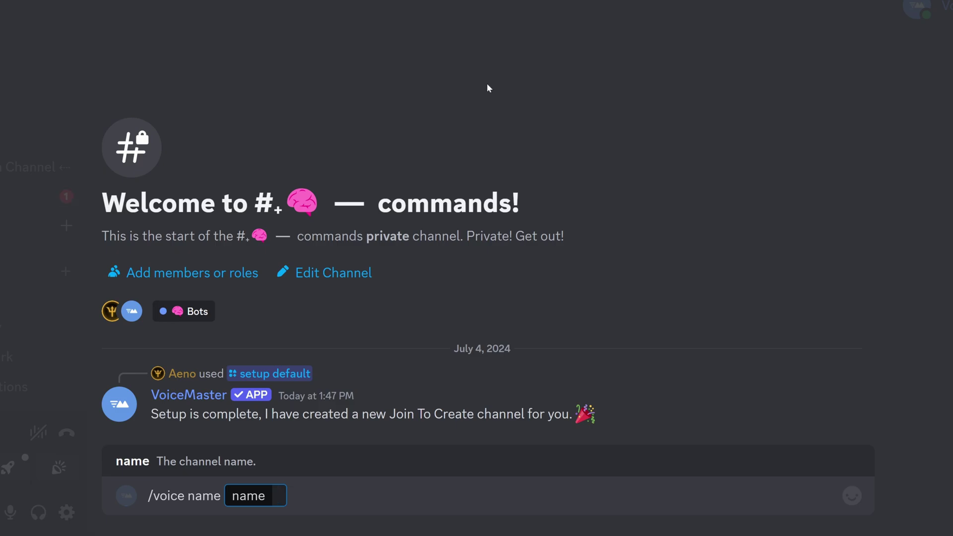
{"action": "type", "text": "Hanging Out"}
{"action": "key", "text": "Return"}
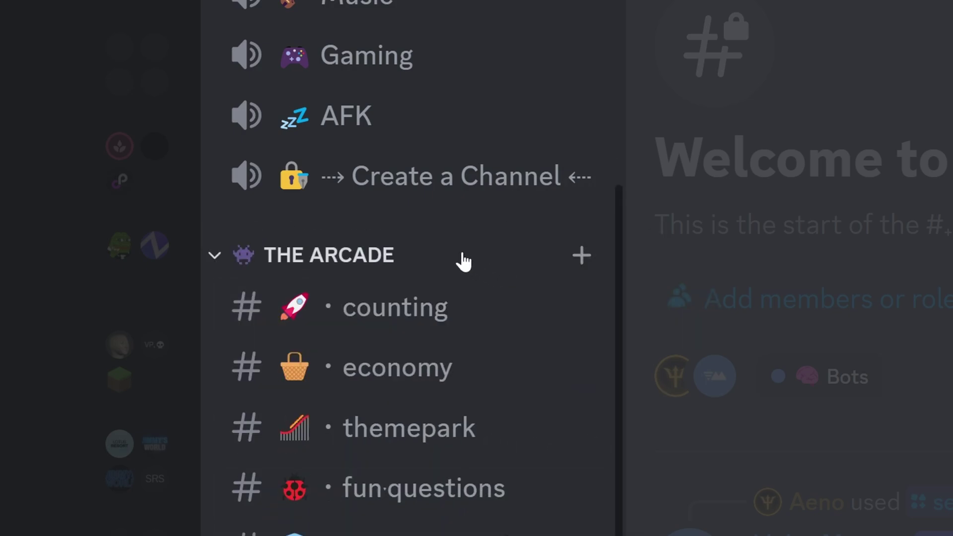
Join Create a Channel to generate a temporary voice channel, and view the Overview settings of the Hanging Out channel.
{"action": "left_click", "coordinate": [392, 195]}
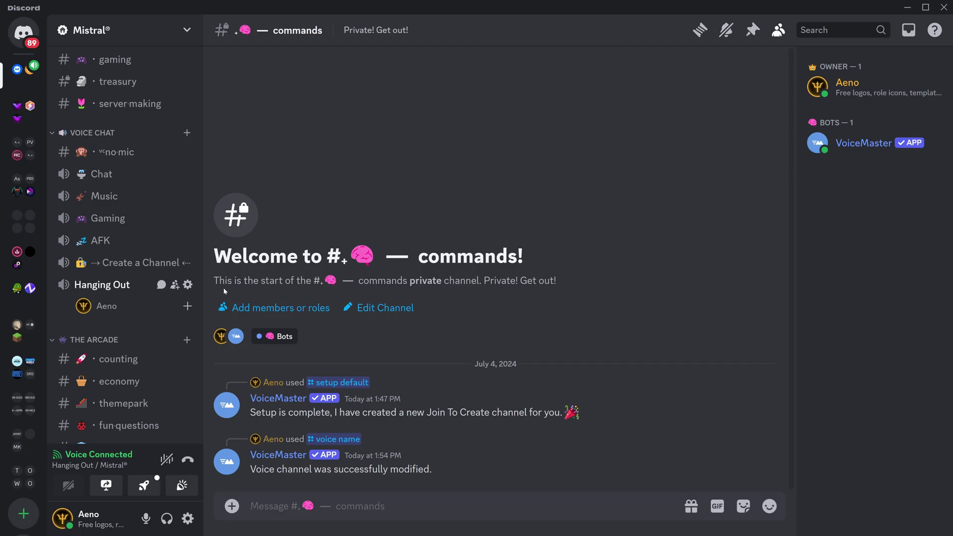
{"action": "left_click", "coordinate": [188, 284]}
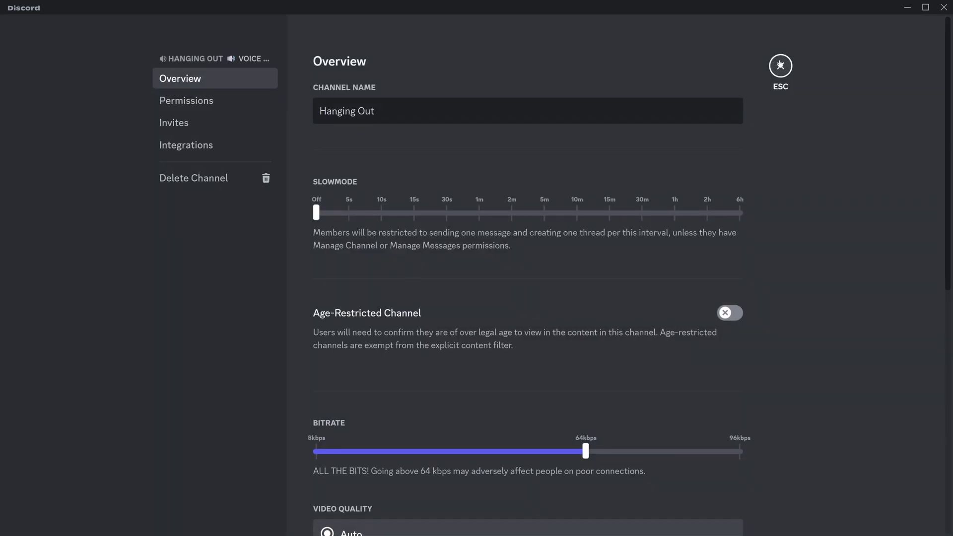
{"action": "left_click", "coordinate": [791, 59]}
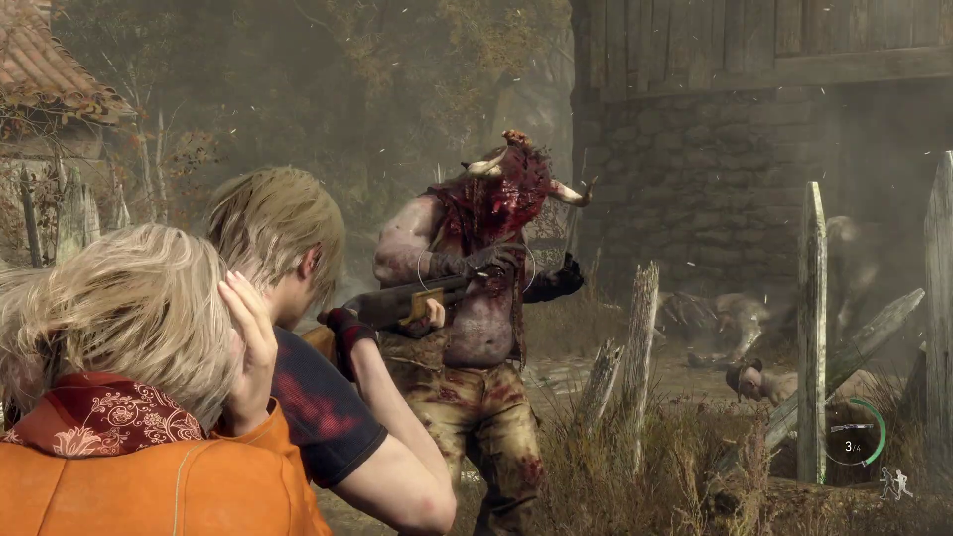